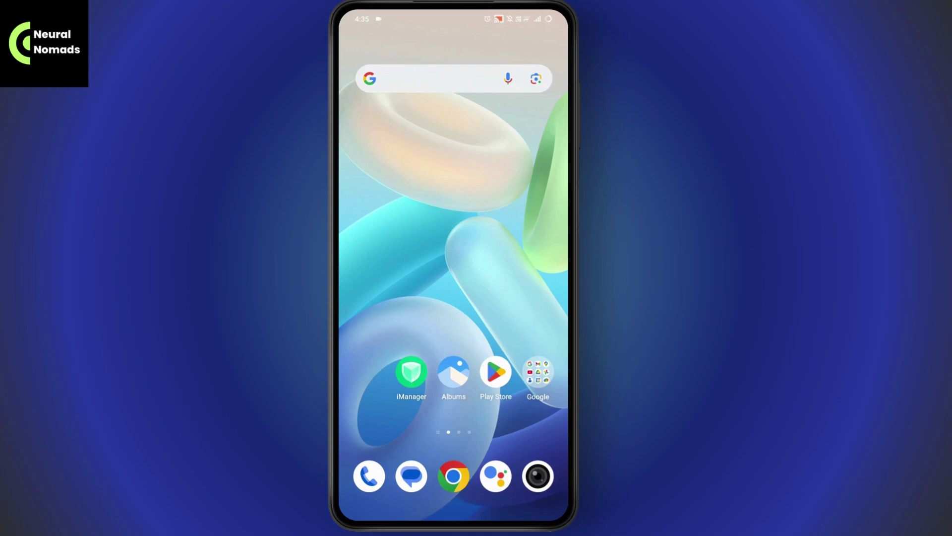
- Open the phone's app drawer and launch Telegram
{"action": "left_click_drag", "start_coordinate": [454, 446], "coordinate": [454, 223]}
{"action": "left_click", "coordinate": [479, 363]}
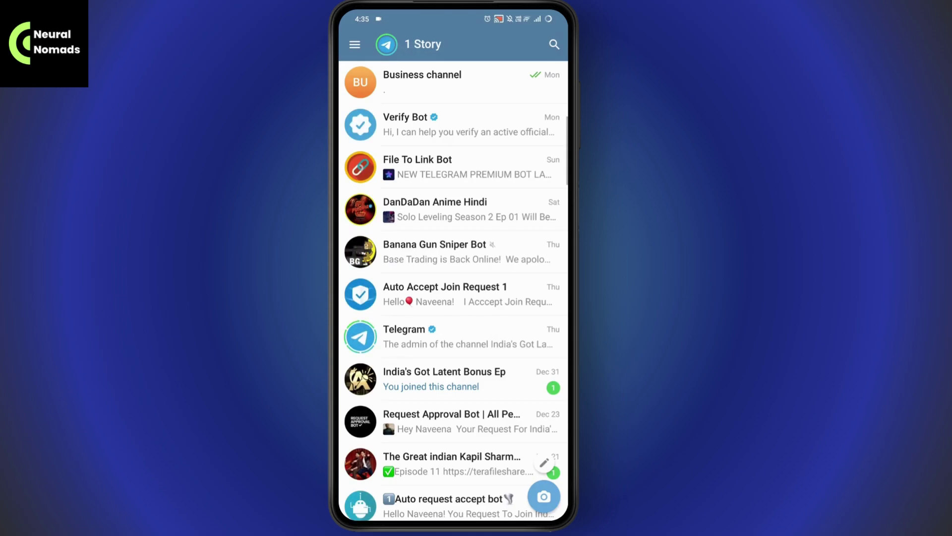
- Start a New Group and add VCsMusicBot, found by searching 'vcsmusic'
{"action": "left_click", "coordinate": [355, 45]}
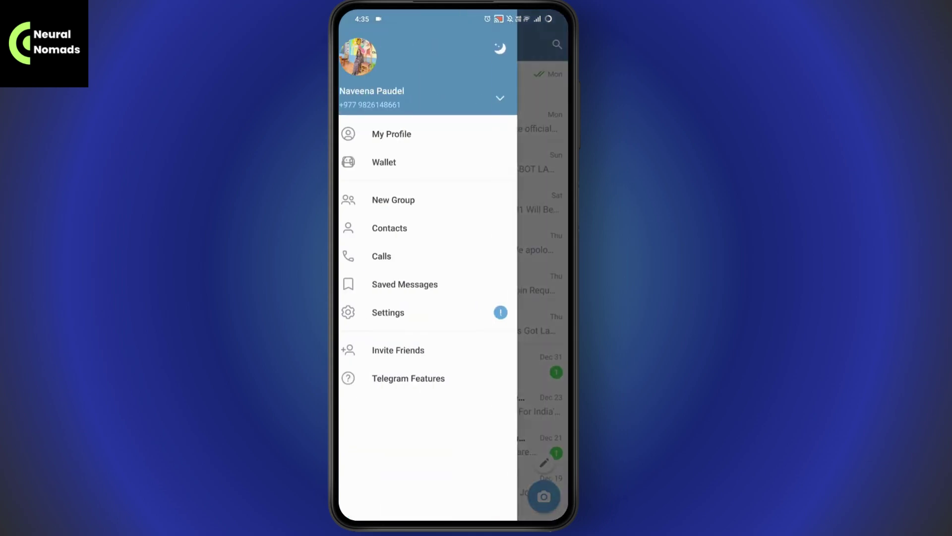
{"action": "left_click", "coordinate": [430, 204]}
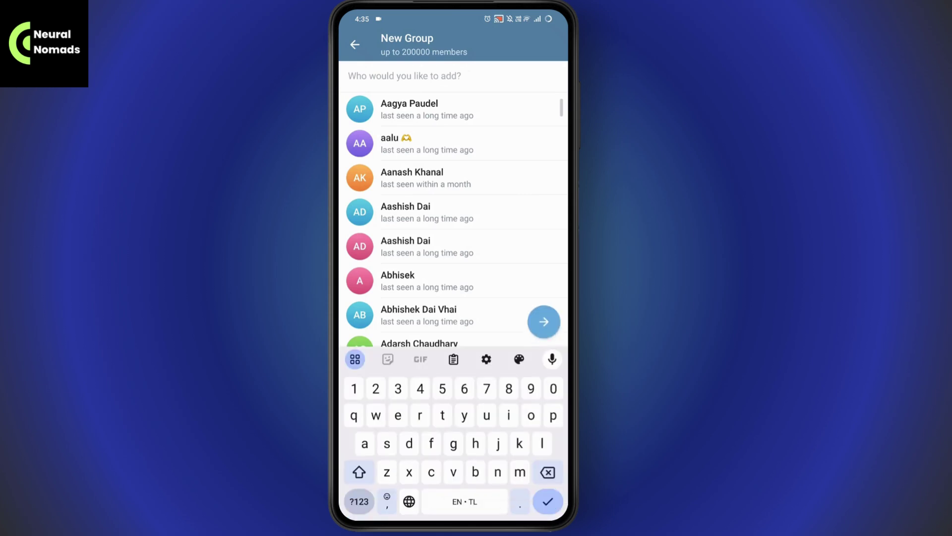
{"action": "type", "text": "vcs"}
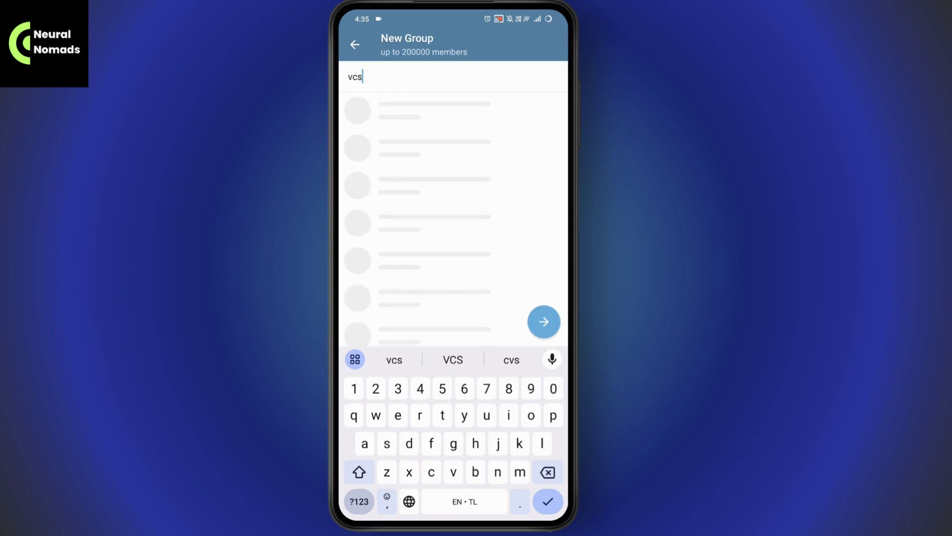
{"action": "type", "text": "music"}
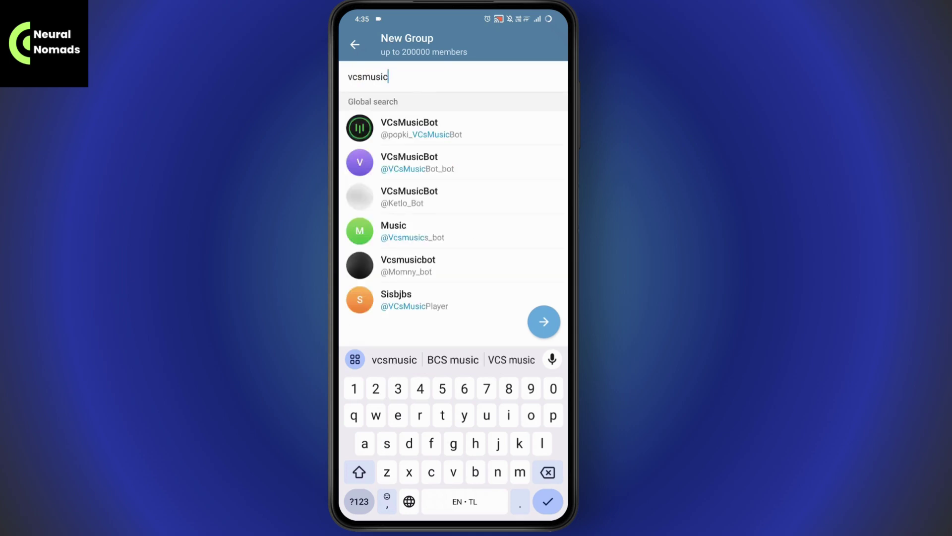
{"action": "left_click", "coordinate": [490, 133]}
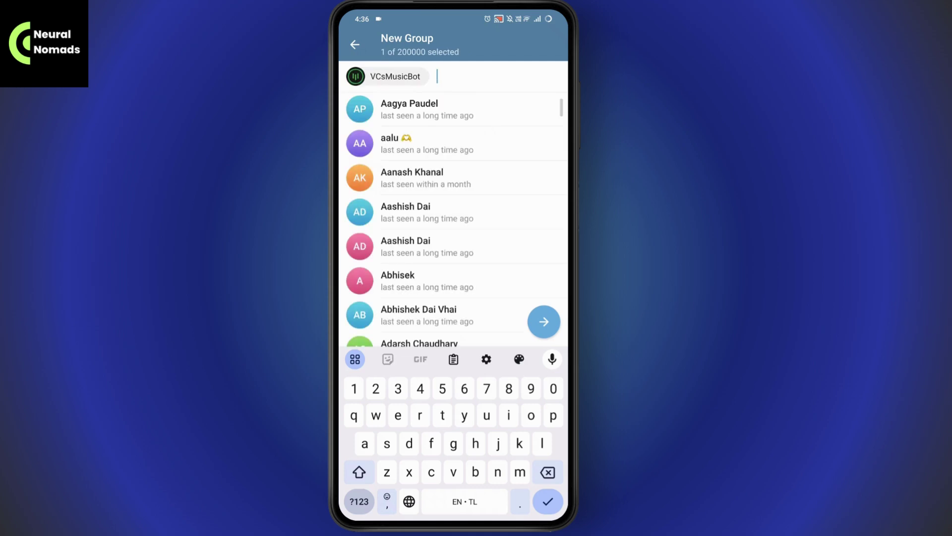
- Replace the pre-filled group name with 'Test 5' and create the group
{"action": "left_click", "coordinate": [543, 321]}
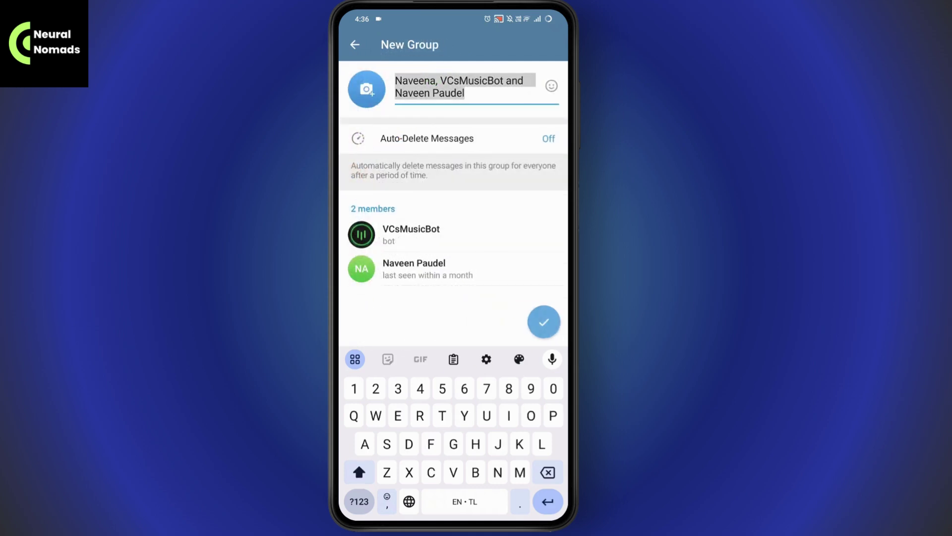
{"action": "key", "text": "BackSpace"}
{"action": "type", "text": "D"}
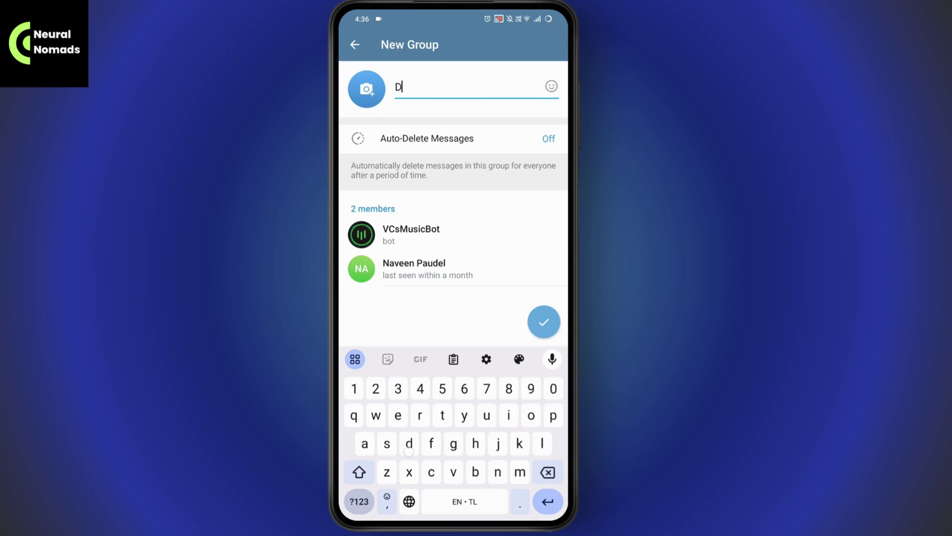
{"action": "key", "text": "BackSpace"}
{"action": "type", "text": "Test 5"}
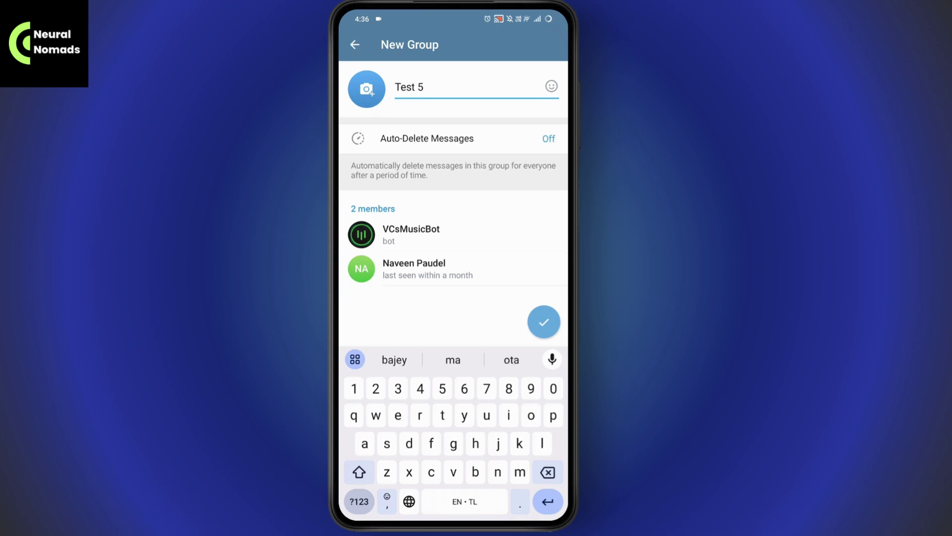
{"action": "left_click", "coordinate": [543, 321]}
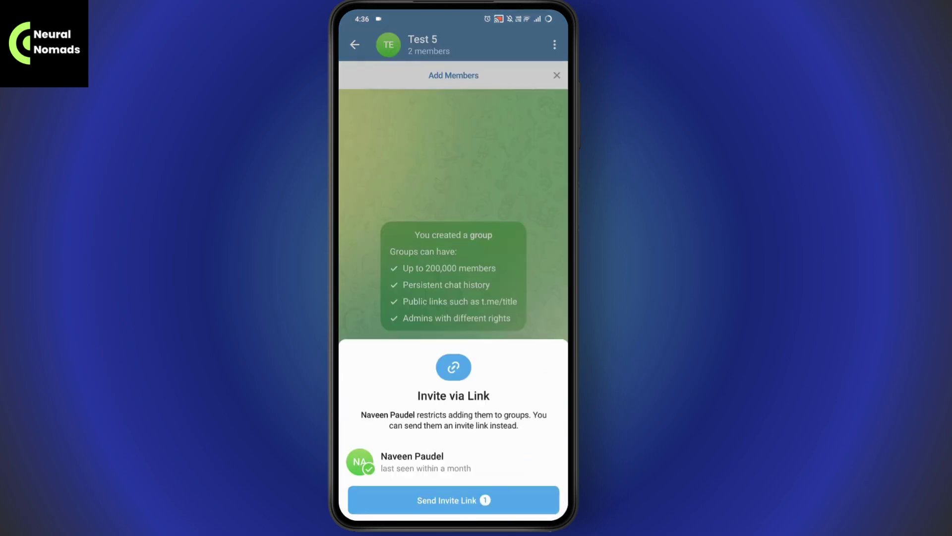
- Dismiss the invite-link sheet and reach the Test 5 Edit screen through Group Info
{"action": "key", "text": "Escape"}
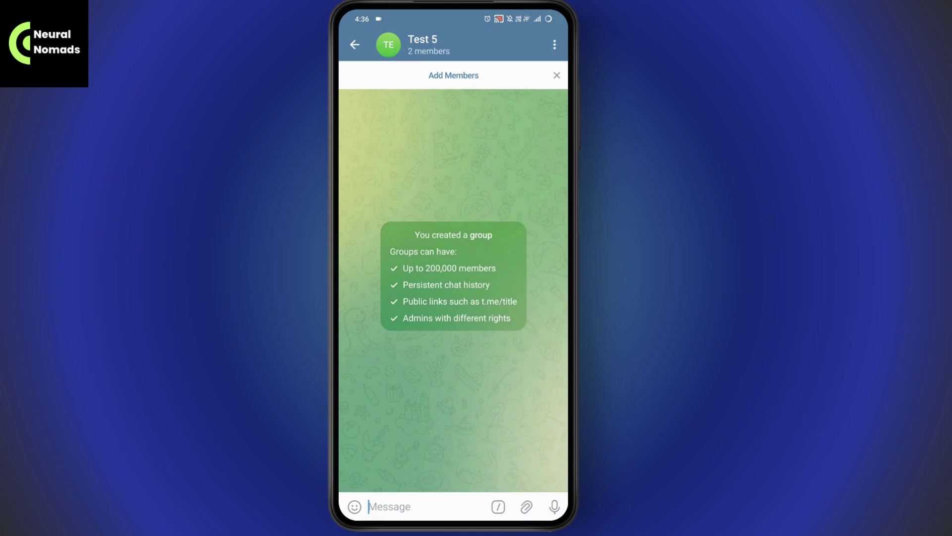
{"action": "left_click", "coordinate": [555, 45]}
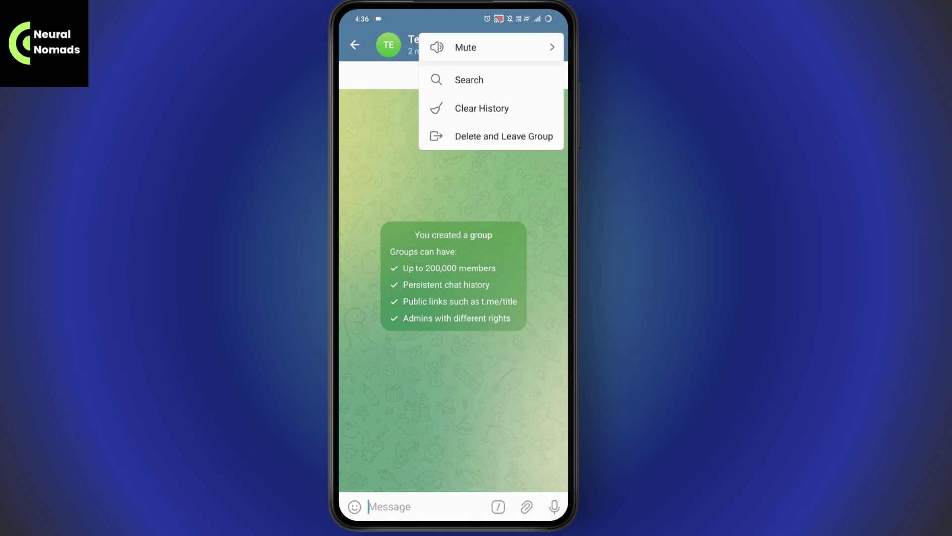
{"action": "key", "text": "Escape"}
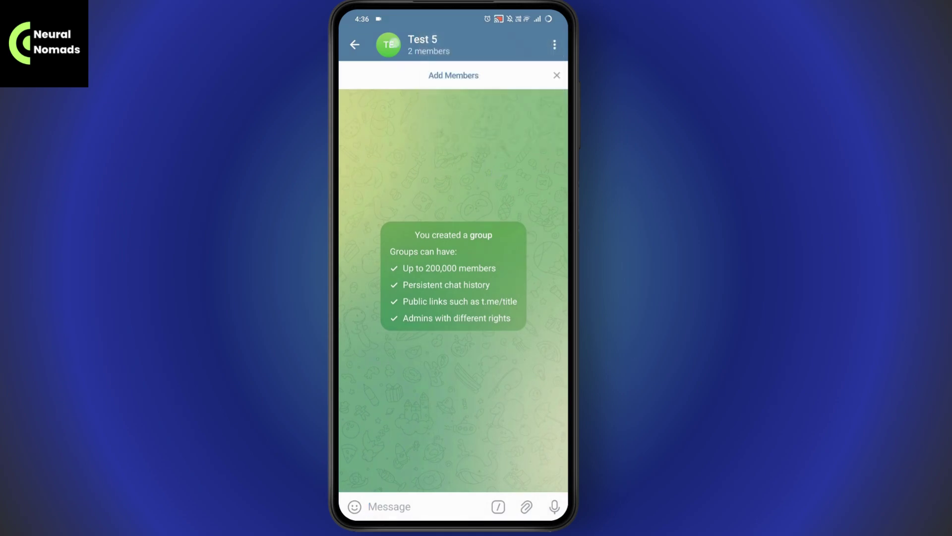
{"action": "left_click", "coordinate": [395, 43]}
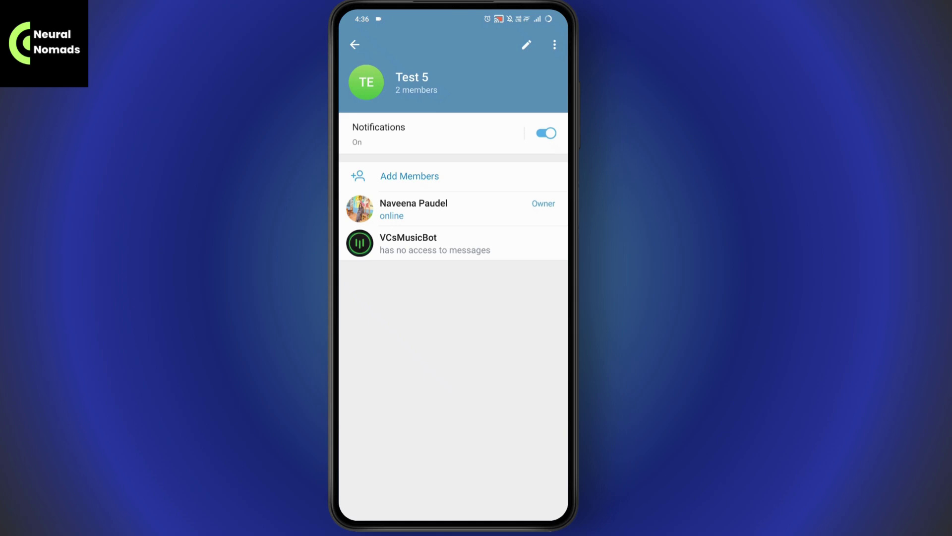
{"action": "left_click", "coordinate": [526, 45]}
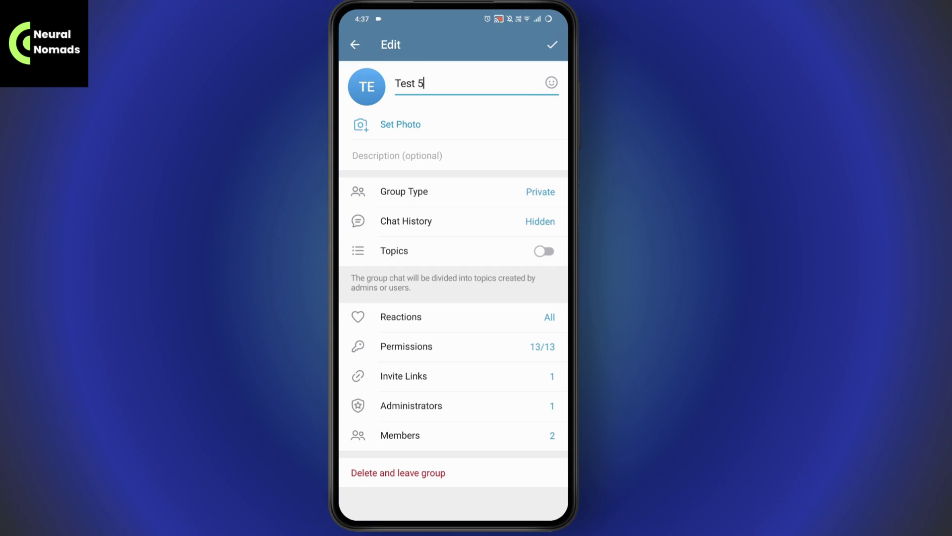
- Add VCsMusicBot under Administrators and save its admin rights
{"action": "left_click", "coordinate": [382, 409]}
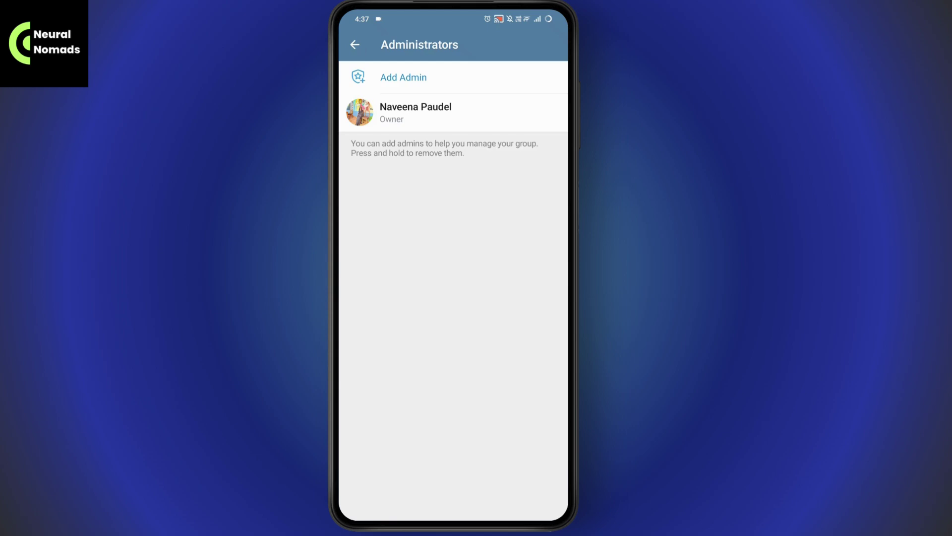
{"action": "left_click", "coordinate": [404, 76]}
{"action": "left_click", "coordinate": [432, 79]}
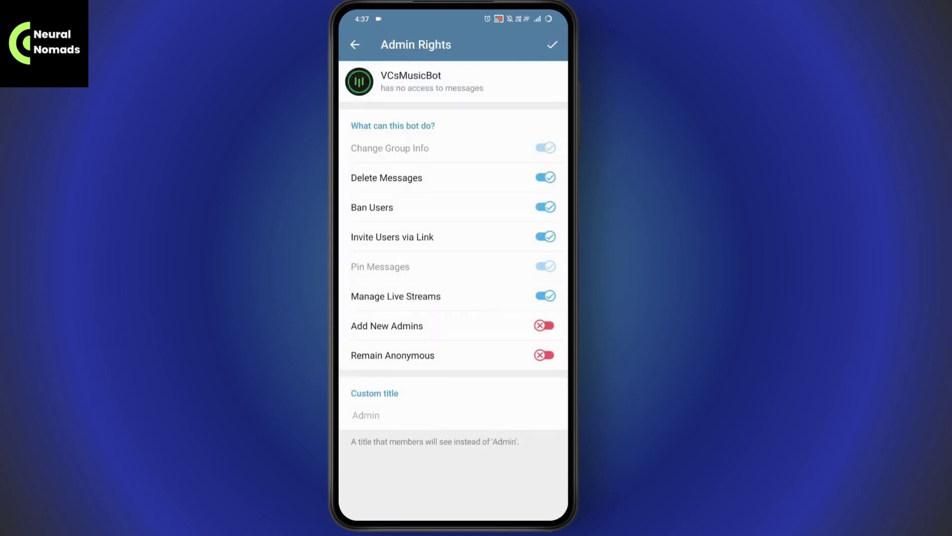
{"action": "left_click", "coordinate": [552, 44]}
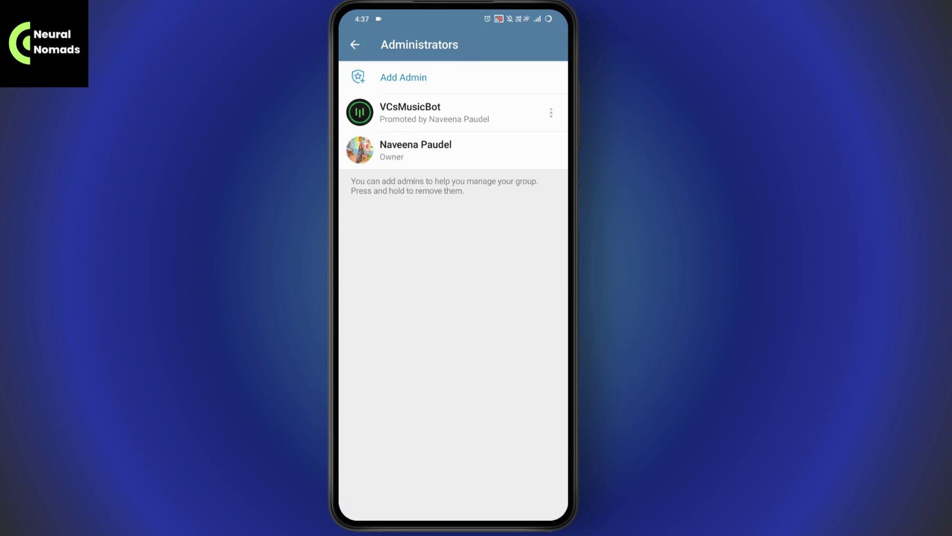
- Go back through Edit and Group Info to the Test 5 chat
{"action": "left_click_drag", "start_coordinate": [566, 347], "coordinate": [464, 379]}
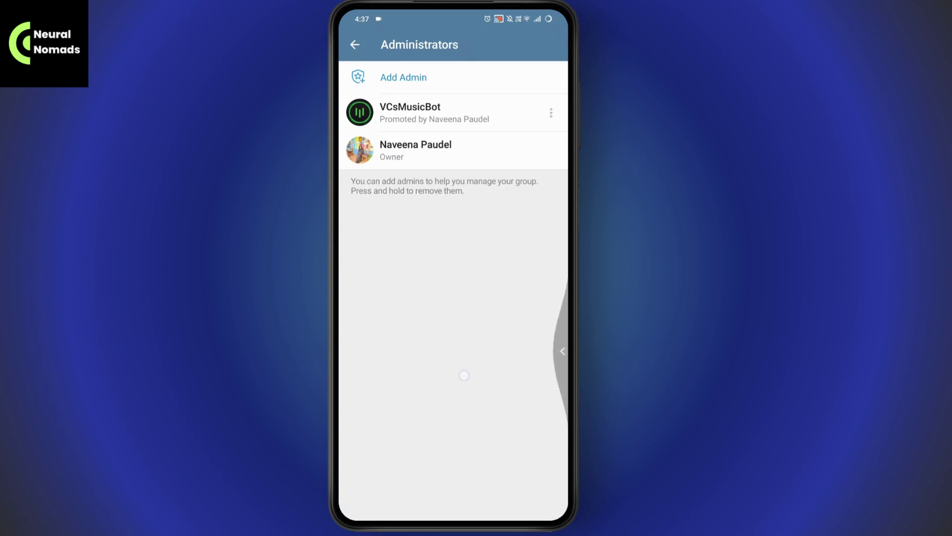
{"action": "left_click_drag", "start_coordinate": [566, 357], "coordinate": [481, 358]}
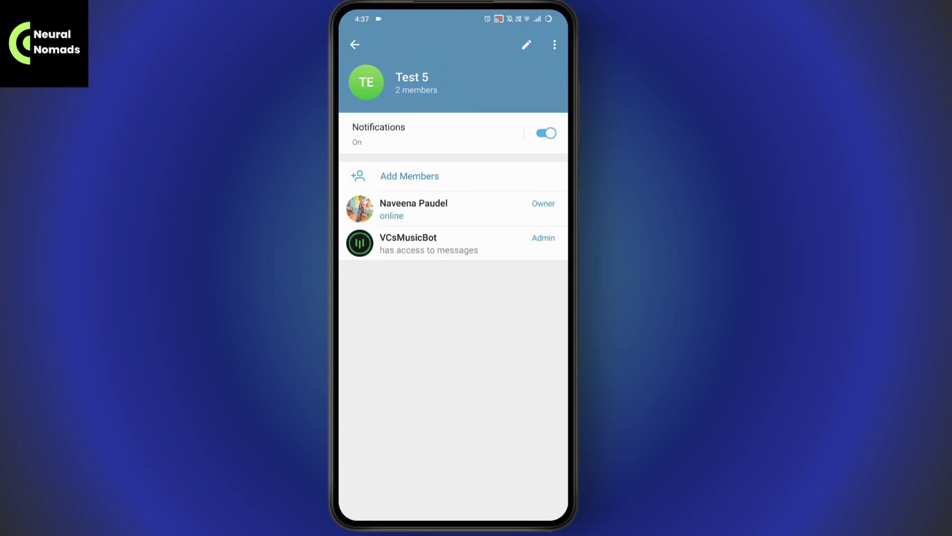
{"action": "left_click_drag", "start_coordinate": [566, 342], "coordinate": [482, 365]}
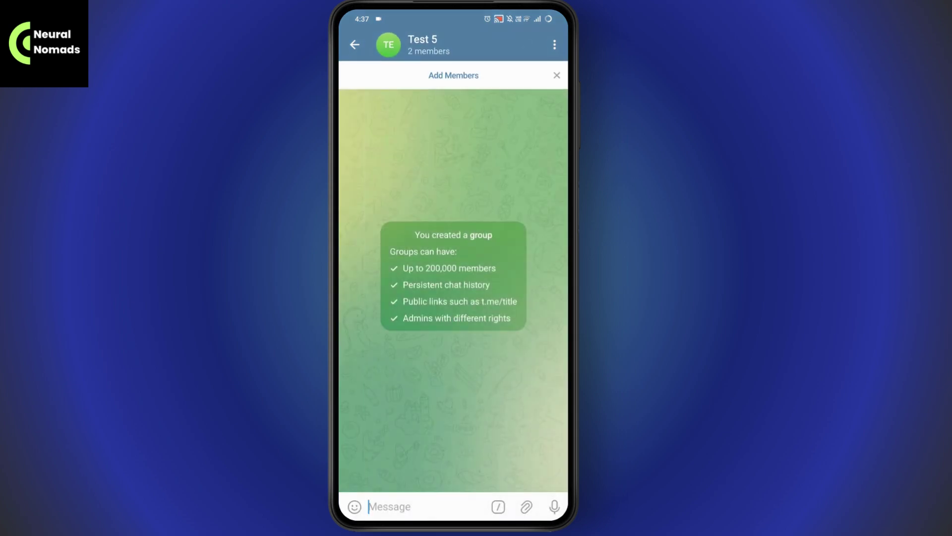
- Write '/start' in the Message field and send it to Test 5
{"action": "left_click", "coordinate": [416, 506]}
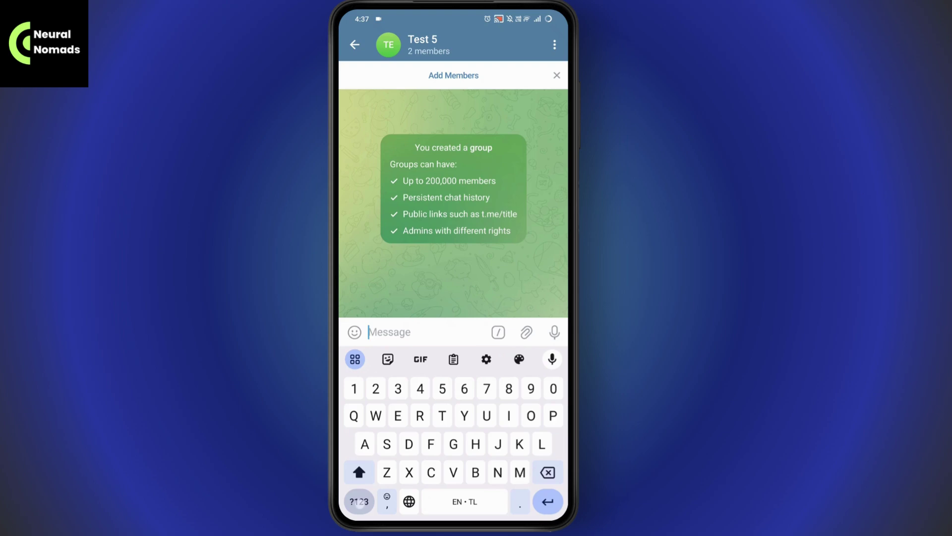
{"action": "left_click", "coordinate": [359, 500]}
{"action": "type", "text": "/start"}
{"action": "key", "text": "Return"}
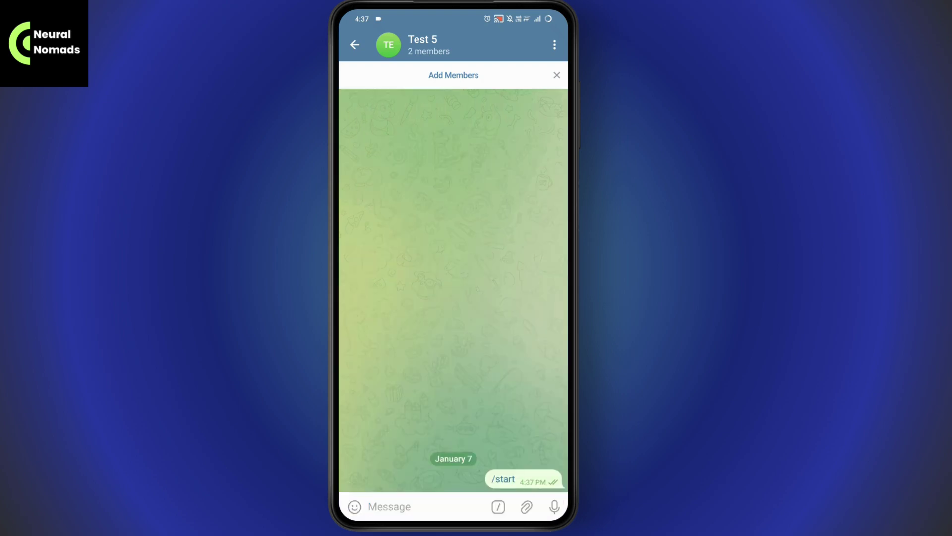